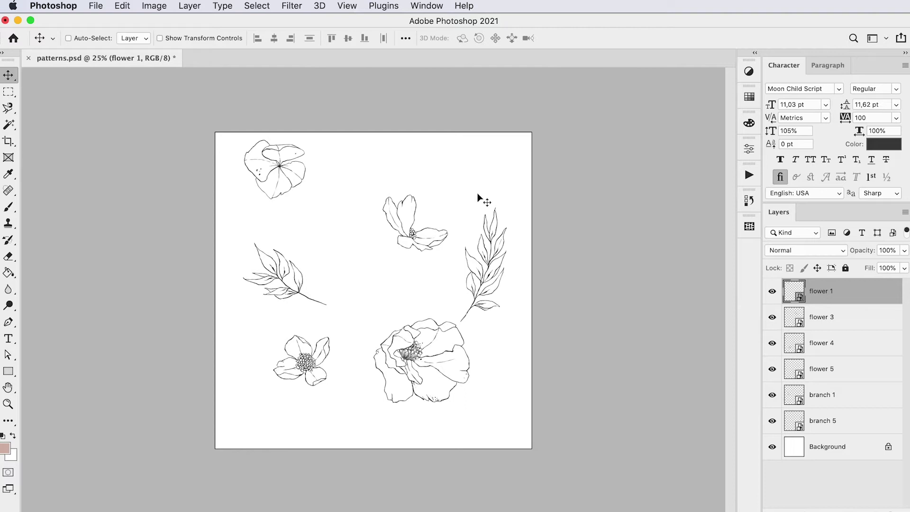
Turn on Pattern Preview, dismiss the smart-object warning, and zoom out to see many flower tiles.
{"action": "left_click", "coordinate": [348, 6]}
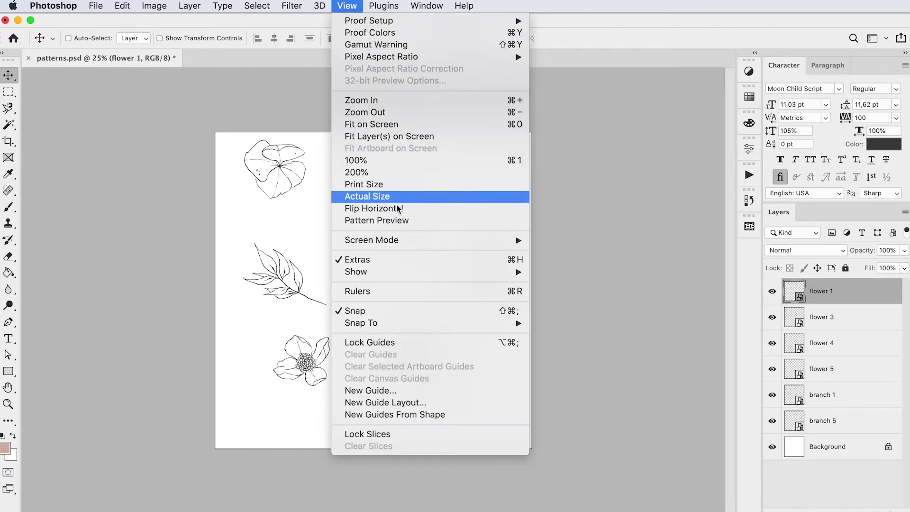
{"action": "left_click", "coordinate": [397, 221]}
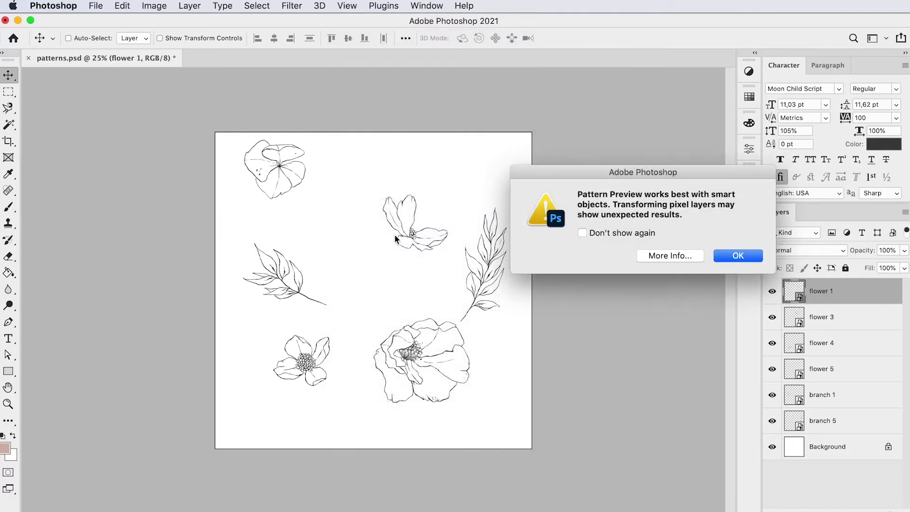
{"action": "left_click_drag", "start_coordinate": [612, 174], "coordinate": [545, 109]}
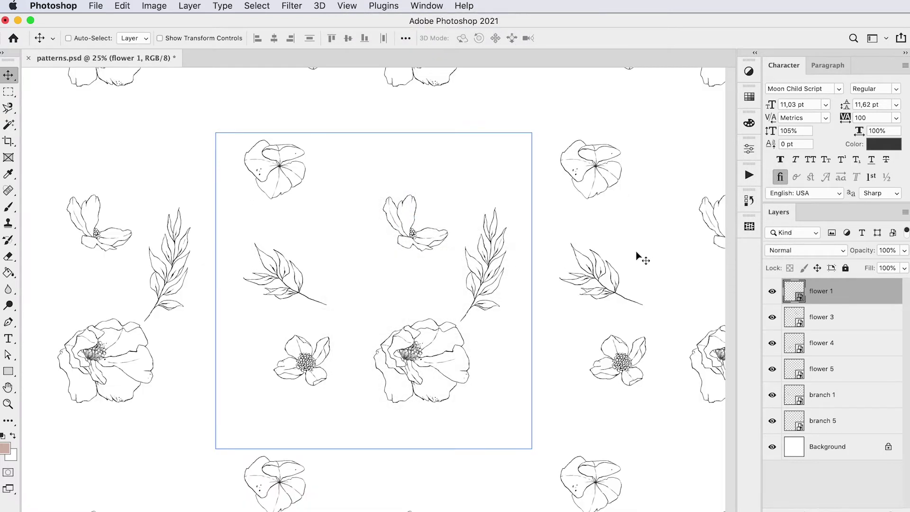
{"action": "left_click_drag", "start_coordinate": [547, 311], "coordinate": [512, 305]}
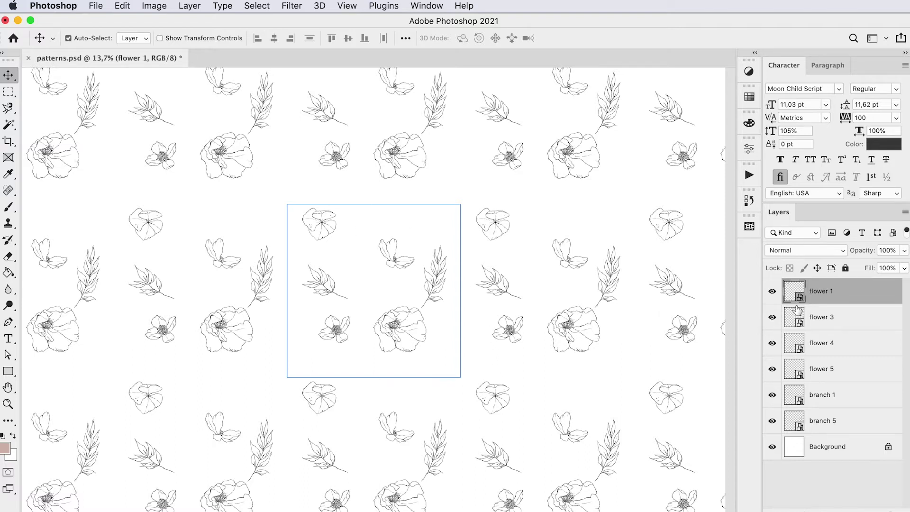
Move flower 3 left within the tile and shift flower 4 onto the tile's left edge.
{"action": "left_click", "coordinate": [815, 322]}
{"action": "key", "text": "super+t"}
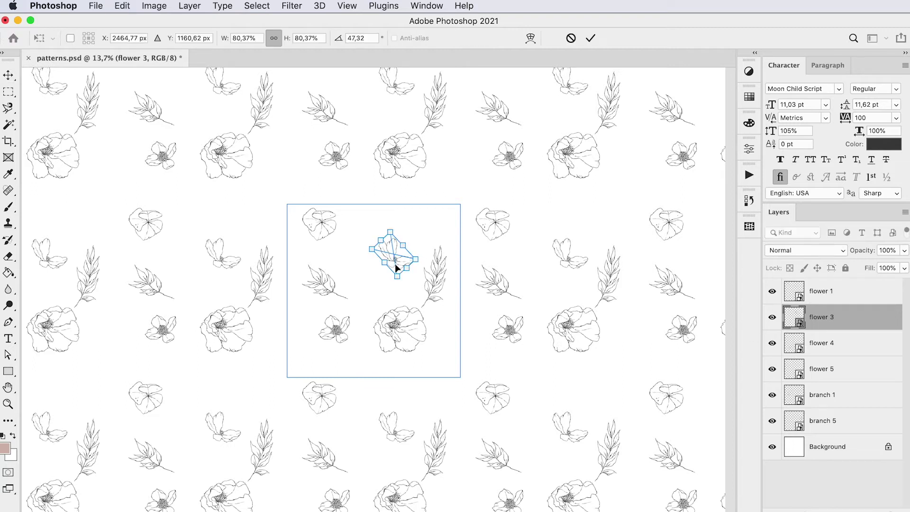
{"action": "left_click", "coordinate": [398, 265]}
{"action": "left_click_drag", "start_coordinate": [399, 265], "coordinate": [379, 269]}
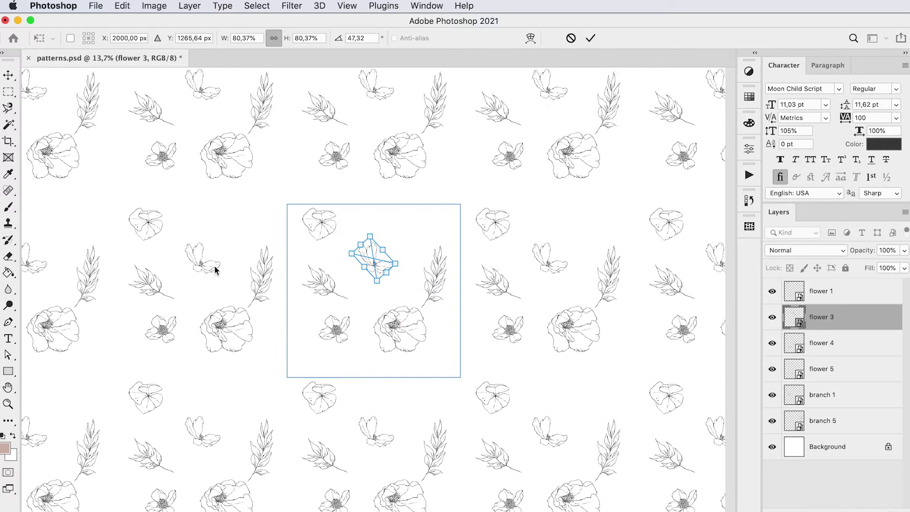
{"action": "key", "text": "Return"}
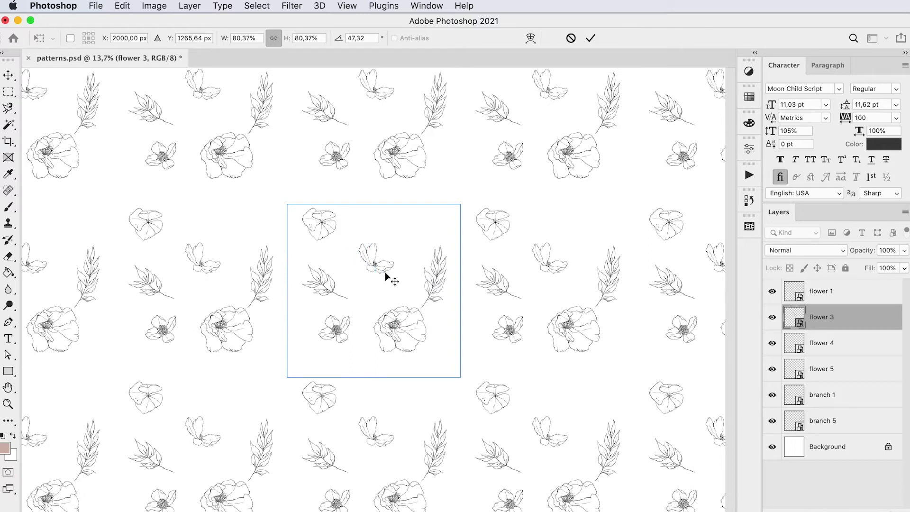
{"action": "left_click", "coordinate": [835, 350]}
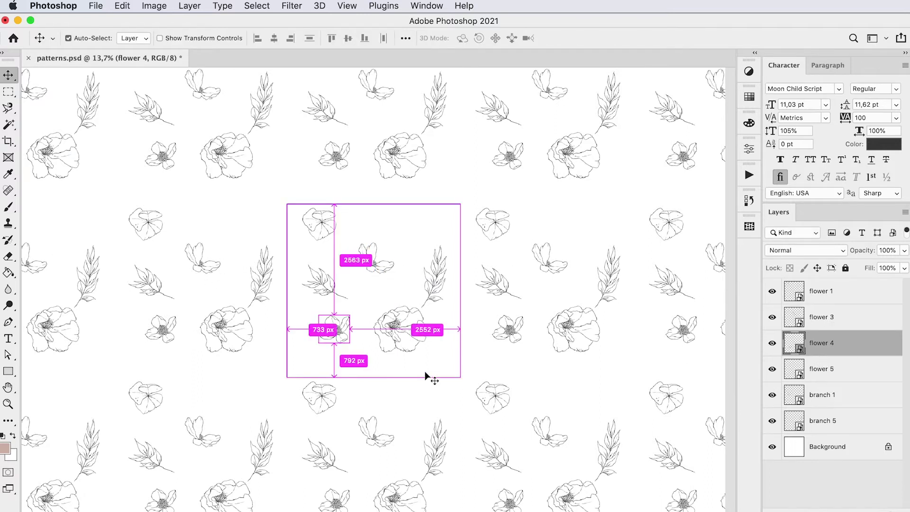
{"action": "key", "text": "super+t"}
{"action": "left_click_drag", "start_coordinate": [339, 337], "coordinate": [298, 339]}
{"action": "key", "text": "Return"}
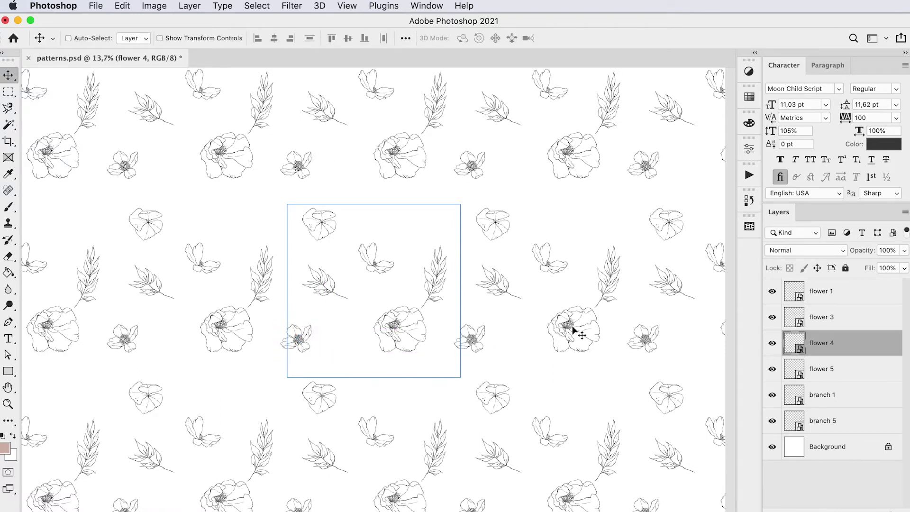
Nudge branch 5 upward, then drag flower 2 in from Finder up to the tile's top edge.
{"action": "left_click", "coordinate": [831, 407]}
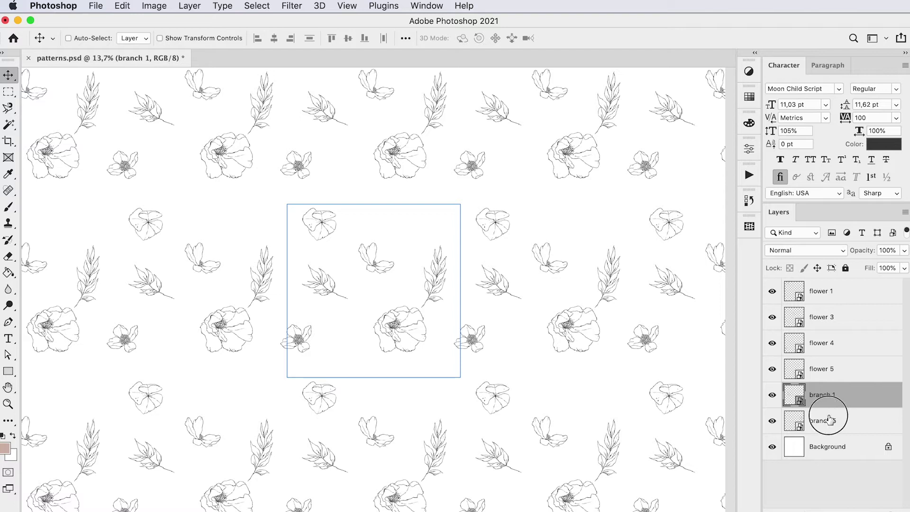
{"action": "left_click", "coordinate": [824, 418]}
{"action": "key", "text": "super+t"}
{"action": "mouse_move", "coordinate": [433, 286]}
{"action": "left_mouse_down"}
{"action": "mouse_move", "coordinate": [433, 277]}
{"action": "mouse_move", "coordinate": [431, 286]}
{"action": "left_mouse_up"}
{"action": "key", "text": "Return"}
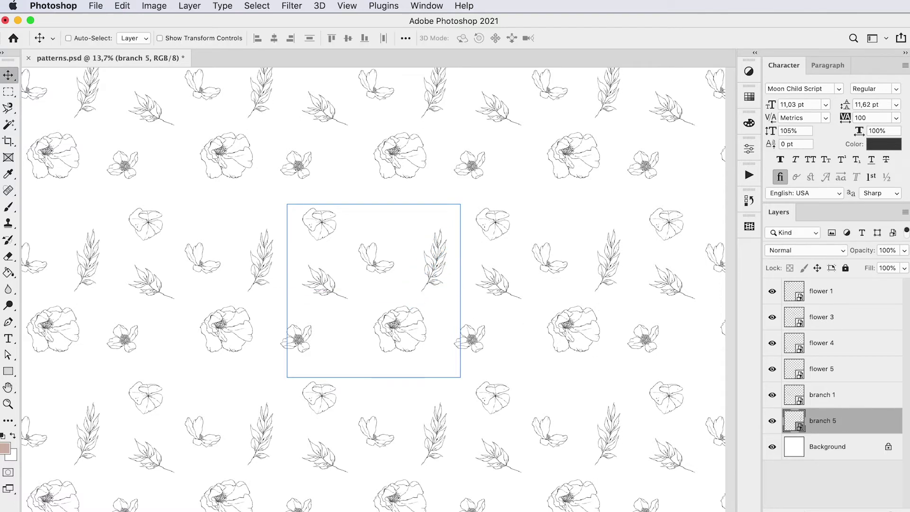
{"action": "left_click_drag", "start_coordinate": [909, 166], "coordinate": [414, 212]}
{"action": "left_click_drag", "start_coordinate": [376, 295], "coordinate": [427, 221]}
Commit flower 2's placement and shift the large poppy, flower 5, left onto the centre guide.
{"action": "key", "text": "Return"}
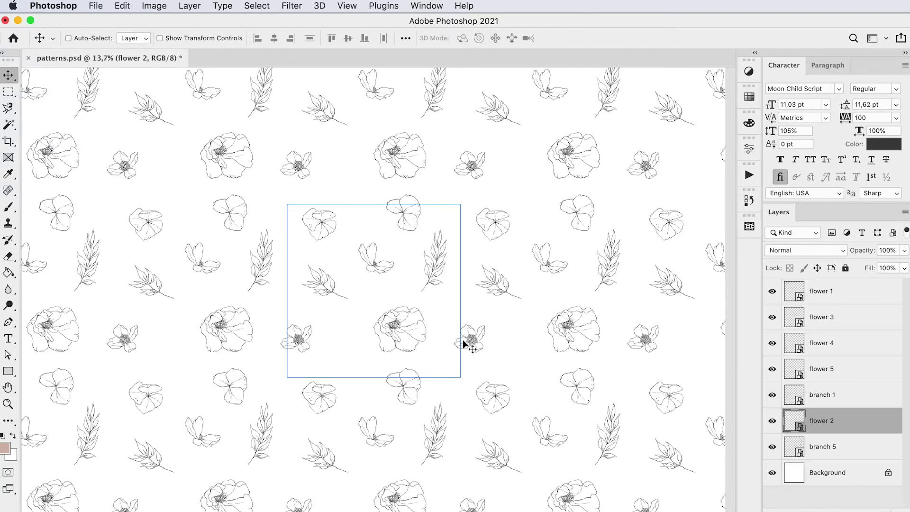
{"action": "left_click", "coordinate": [830, 380]}
{"action": "key", "text": "ctrl+t"}
{"action": "left_click_drag", "start_coordinate": [398, 327], "coordinate": [378, 329]}
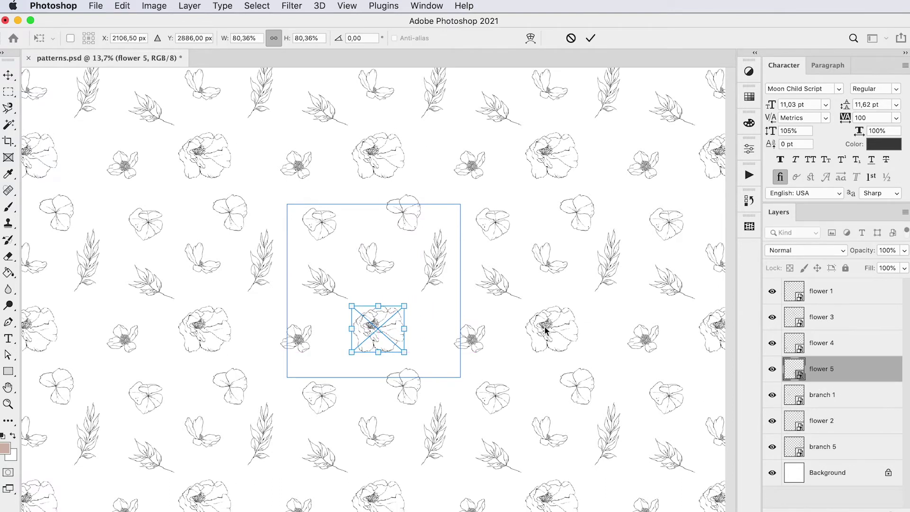
{"action": "key", "text": "Return"}
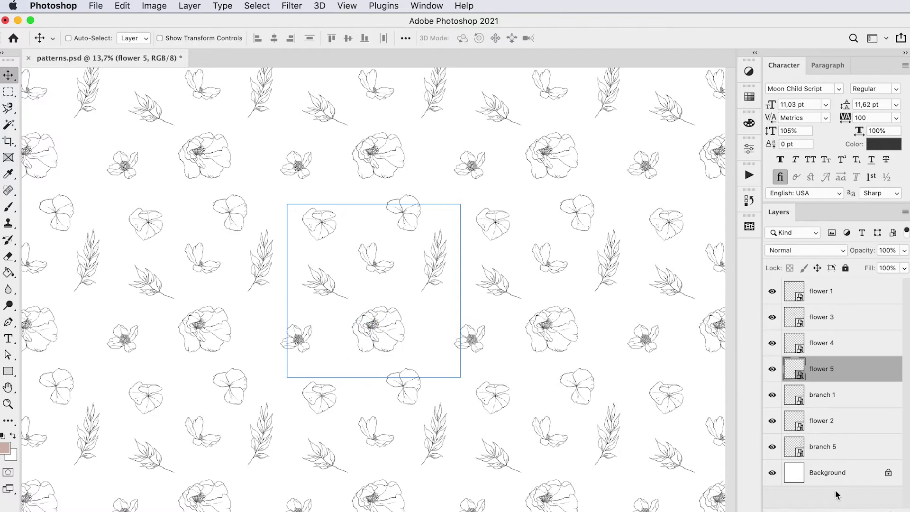
{"action": "left_click", "coordinate": [795, 478]}
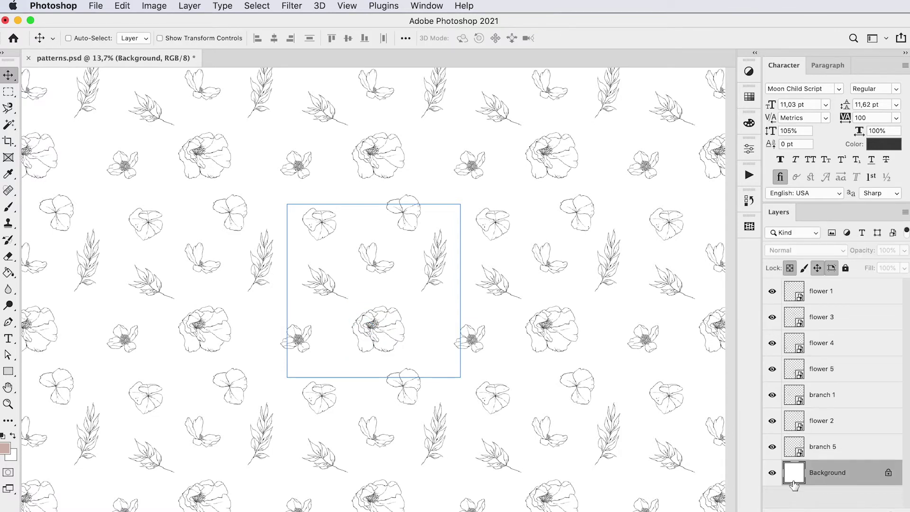
{"action": "double_click", "coordinate": [795, 477]}
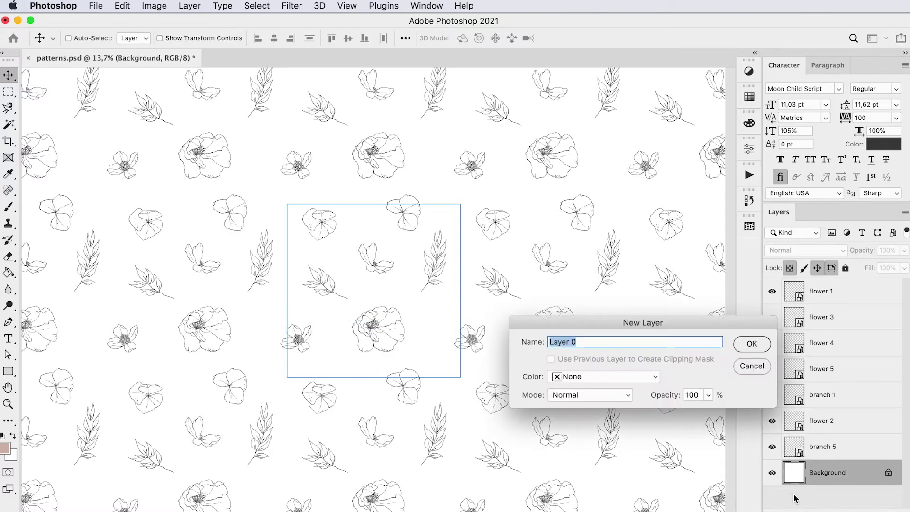
{"action": "left_click", "coordinate": [751, 345]}
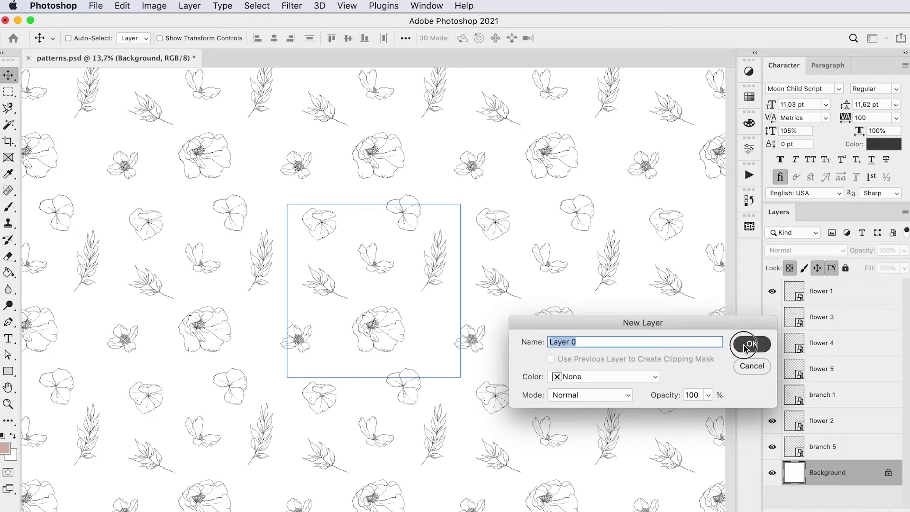
{"action": "double_click", "coordinate": [834, 479]}
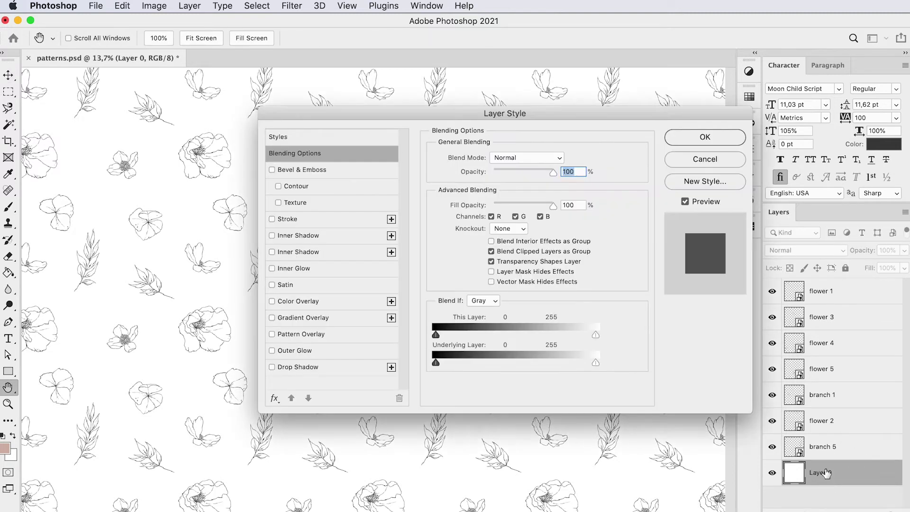
{"action": "left_click", "coordinate": [334, 301]}
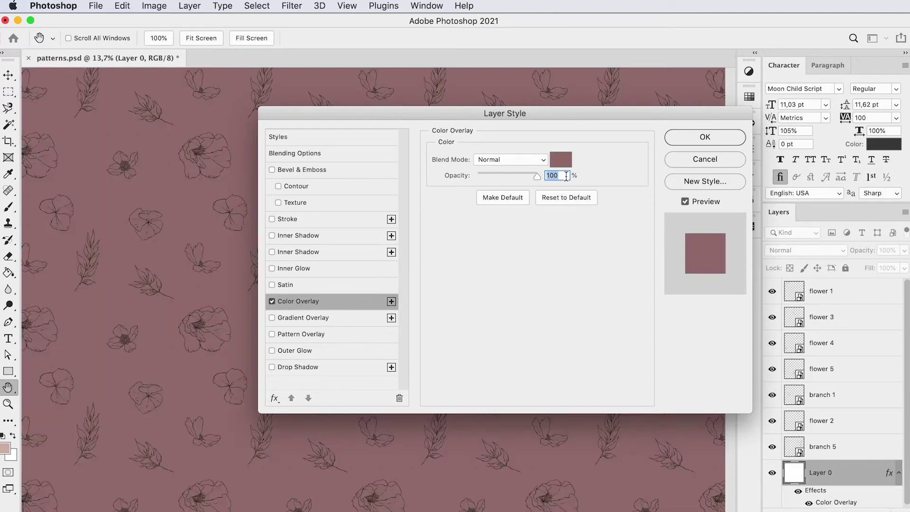
{"action": "left_click", "coordinate": [562, 162]}
{"action": "left_click", "coordinate": [573, 456]}
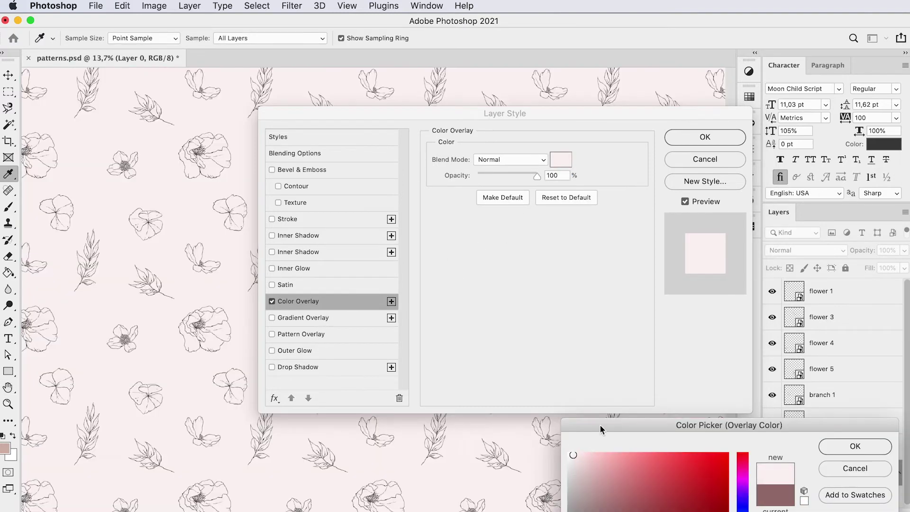
{"action": "mouse_move", "coordinate": [601, 427]}
{"action": "left_mouse_down"}
{"action": "mouse_move", "coordinate": [360, 205]}
{"action": "mouse_move", "coordinate": [404, 199]}
{"action": "left_mouse_up"}
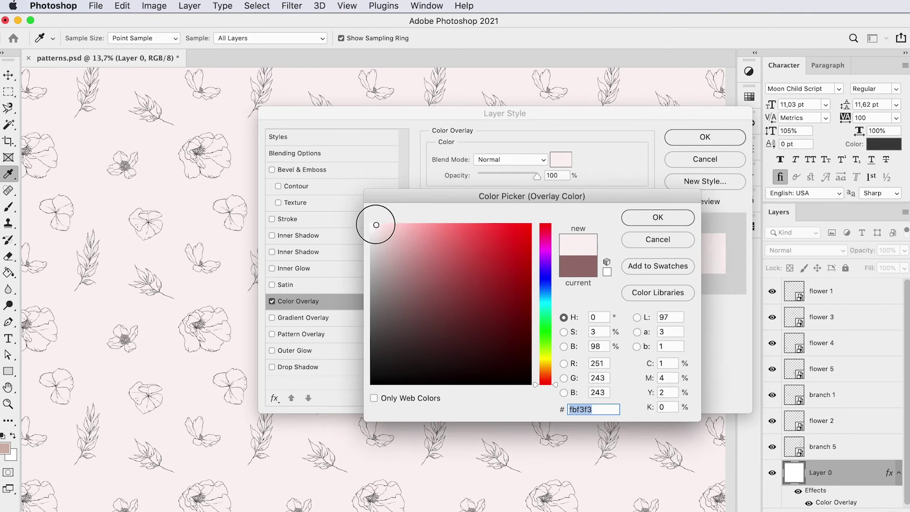
{"action": "left_click", "coordinate": [375, 232]}
{"action": "left_click", "coordinate": [379, 228]}
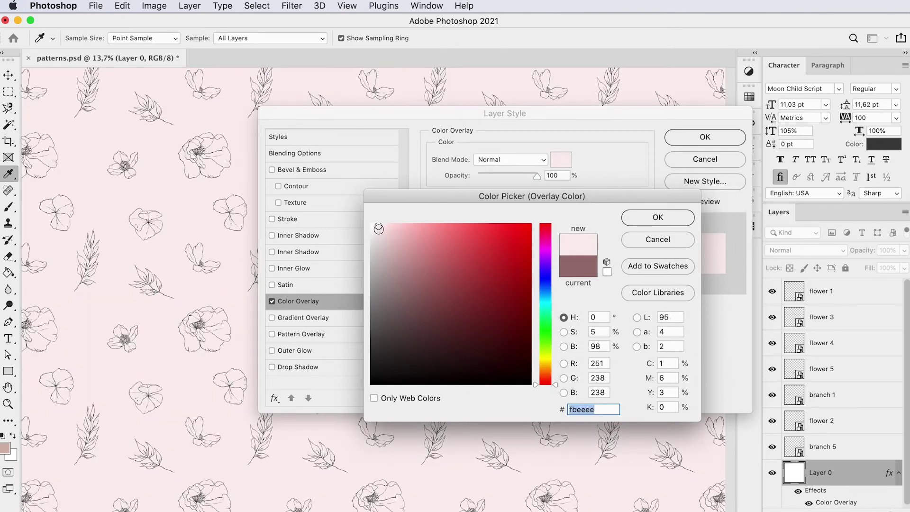
{"action": "mouse_move", "coordinate": [378, 228]}
{"action": "left_mouse_down"}
{"action": "mouse_move", "coordinate": [370, 237]}
{"action": "mouse_move", "coordinate": [374, 230]}
{"action": "left_mouse_up"}
{"action": "left_click", "coordinate": [644, 218]}
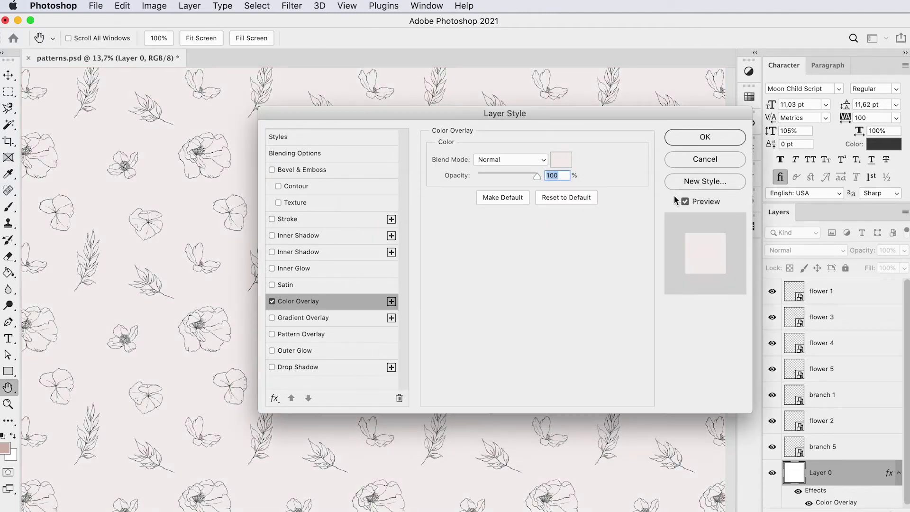
{"action": "left_click", "coordinate": [701, 138]}
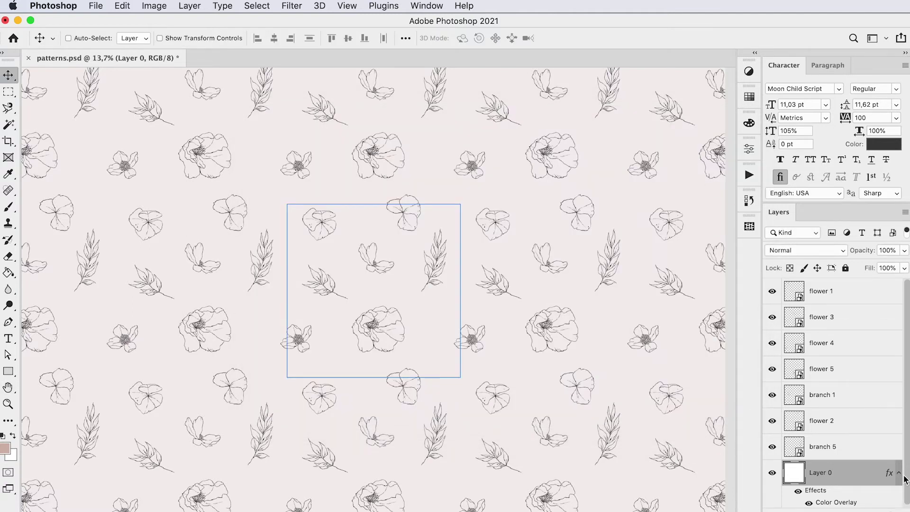
{"action": "left_click", "coordinate": [899, 472]}
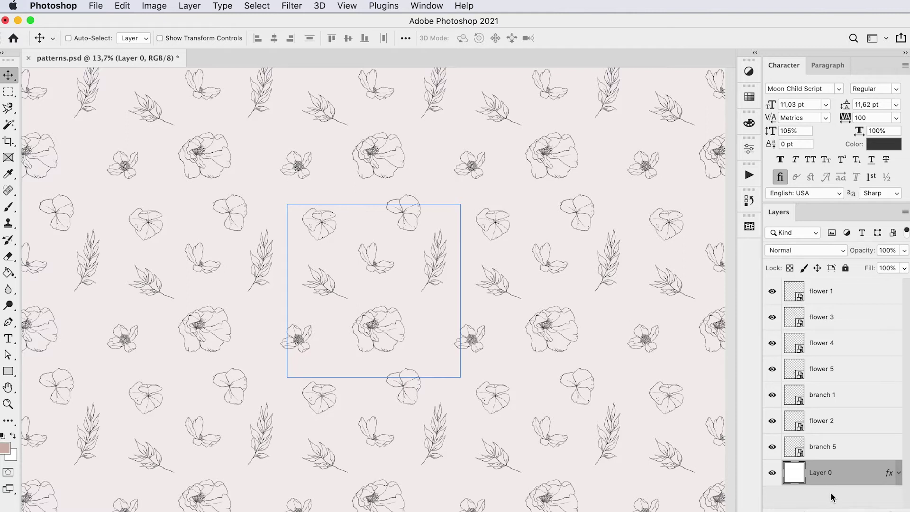
{"action": "key", "text": "super+z"}
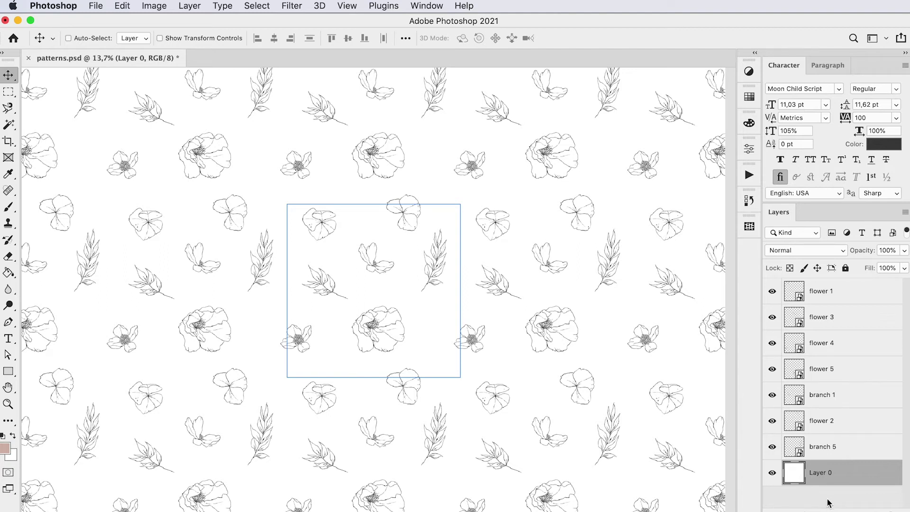
{"action": "key", "text": "super+z"}
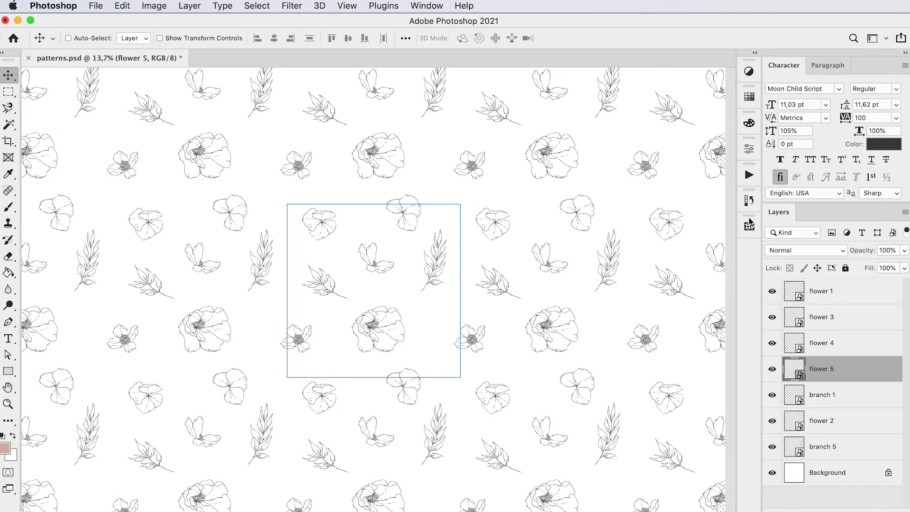
Save the tile as a new pattern named 'floral' in the Patterns panel.
{"action": "left_click", "coordinate": [426, 7]}
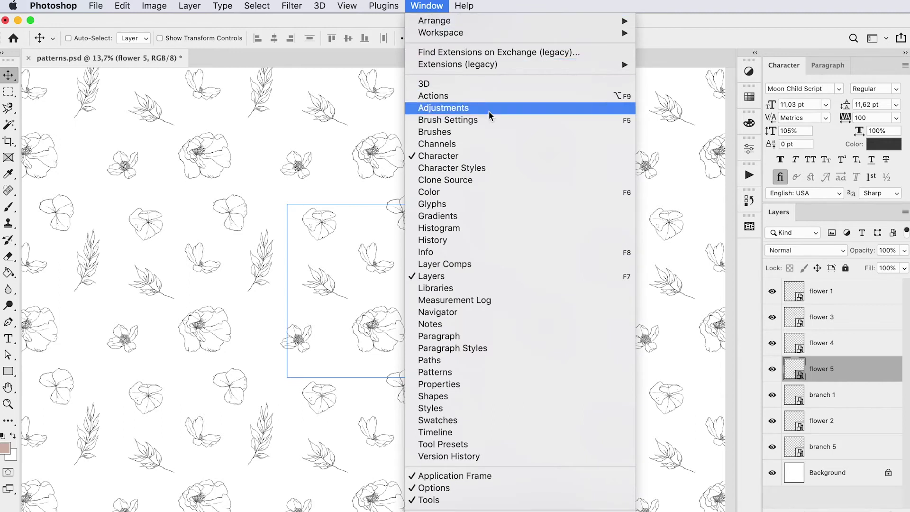
{"action": "left_click", "coordinate": [439, 372]}
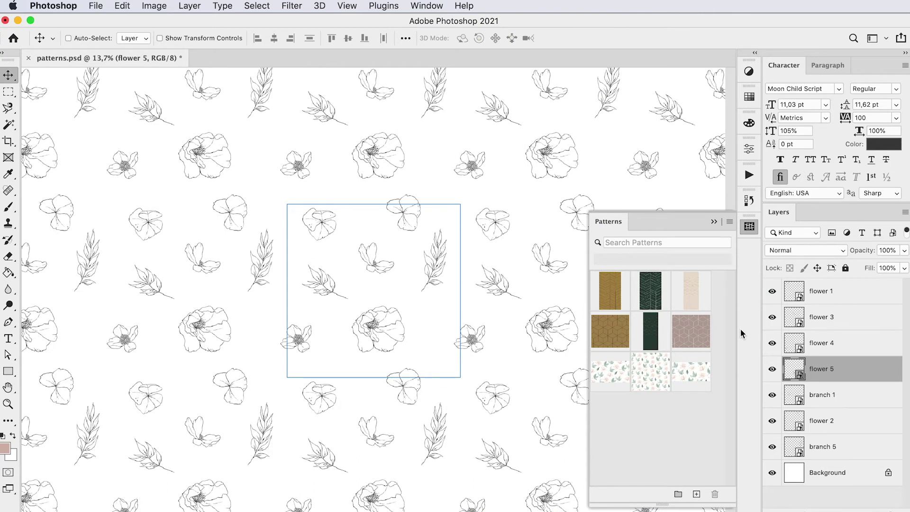
{"action": "left_click", "coordinate": [696, 494]}
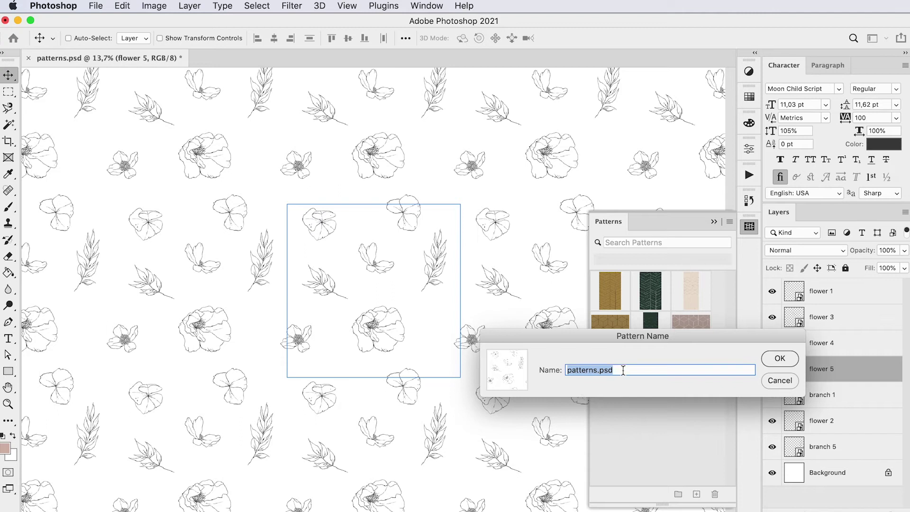
{"action": "type", "text": "florals"}
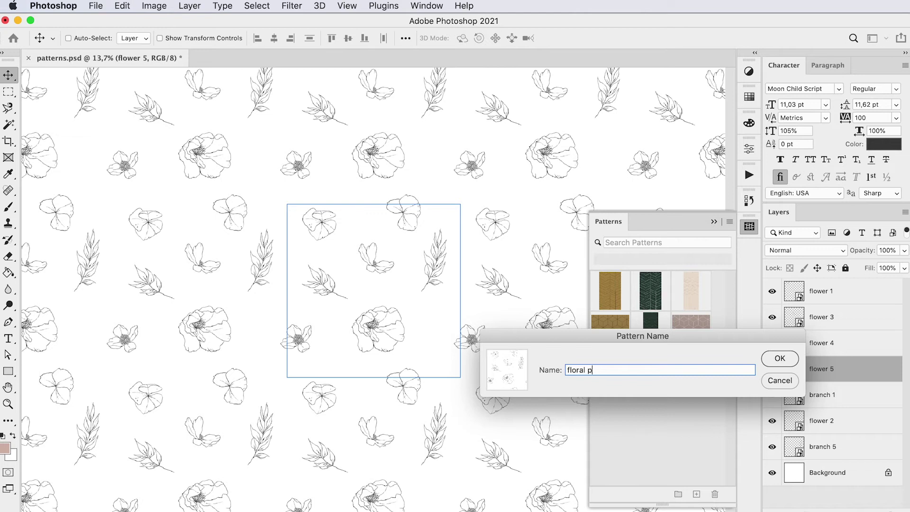
{"action": "left_click", "coordinate": [779, 358]}
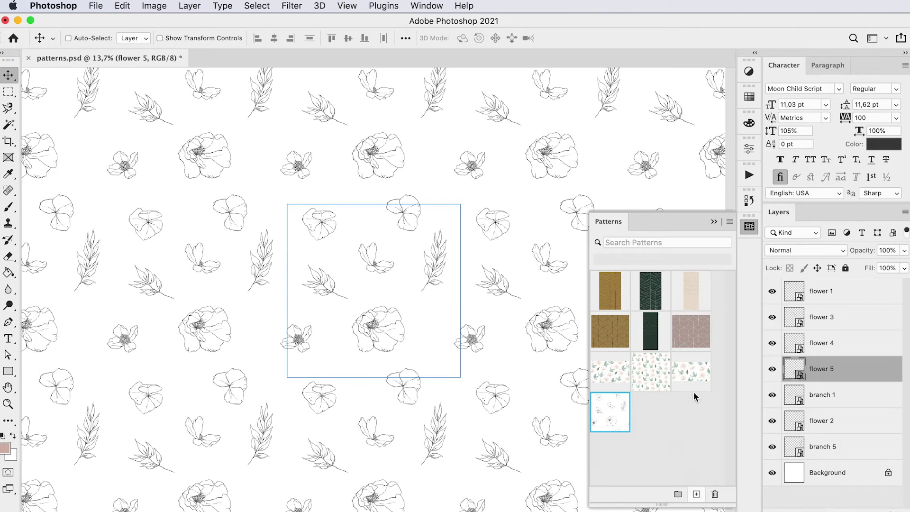
Deselect the new pattern thumbnail and collapse the Patterns panel.
{"action": "left_click", "coordinate": [682, 403]}
{"action": "left_click", "coordinate": [618, 218]}
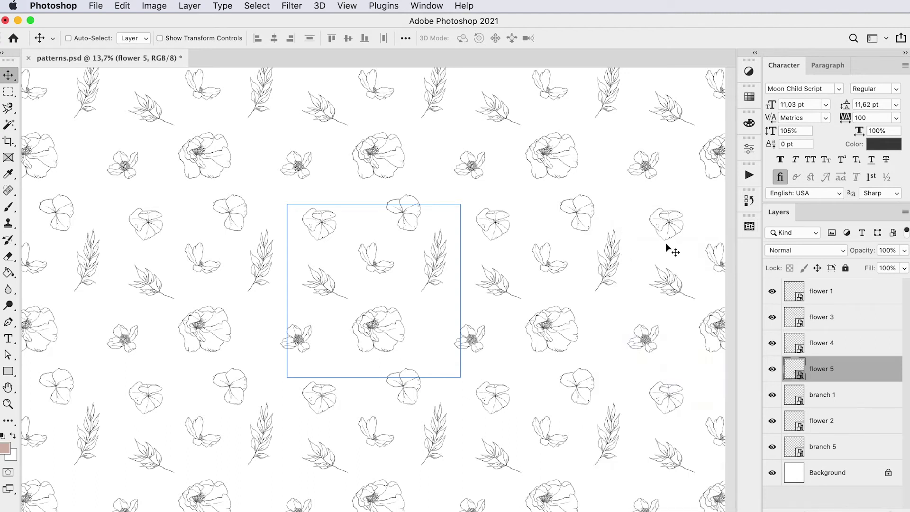
{"action": "left_click", "coordinate": [96, 6]}
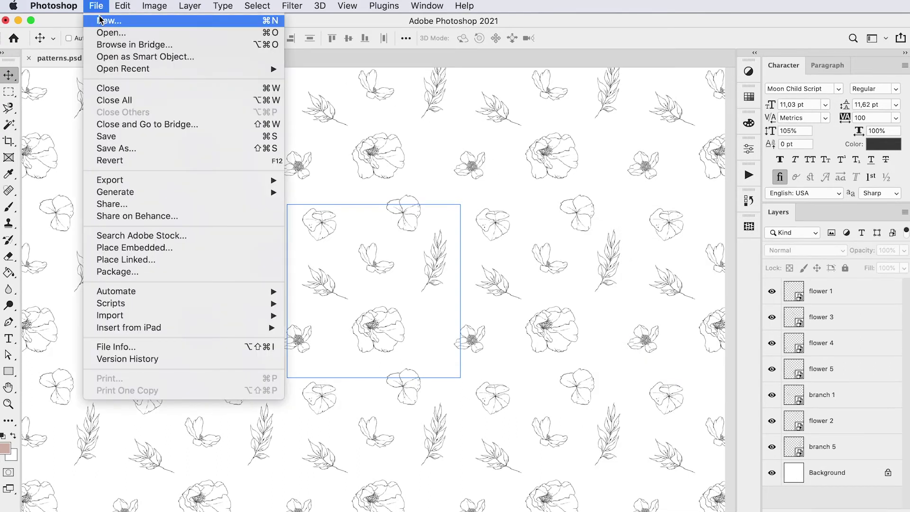
Save a JPEG copy named florals.jpg, keeping Quality at 12.
{"action": "left_click", "coordinate": [126, 148]}
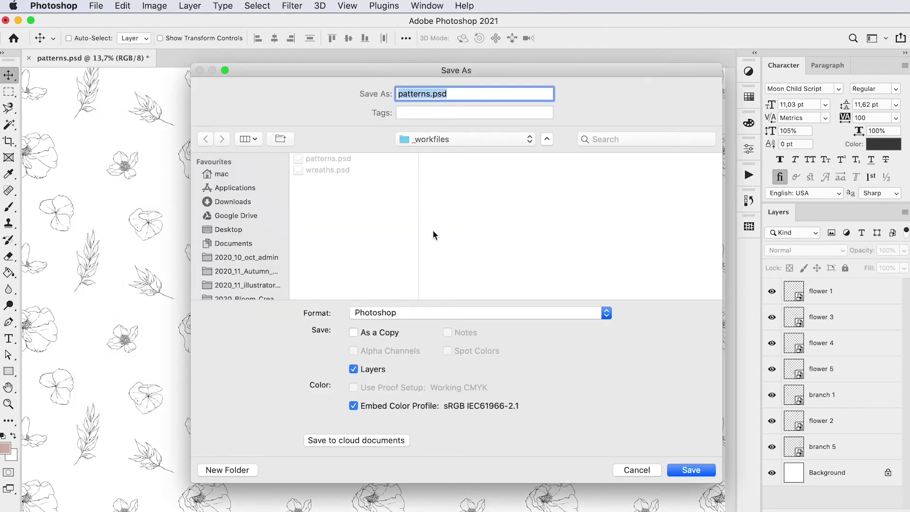
{"action": "left_click", "coordinate": [445, 313]}
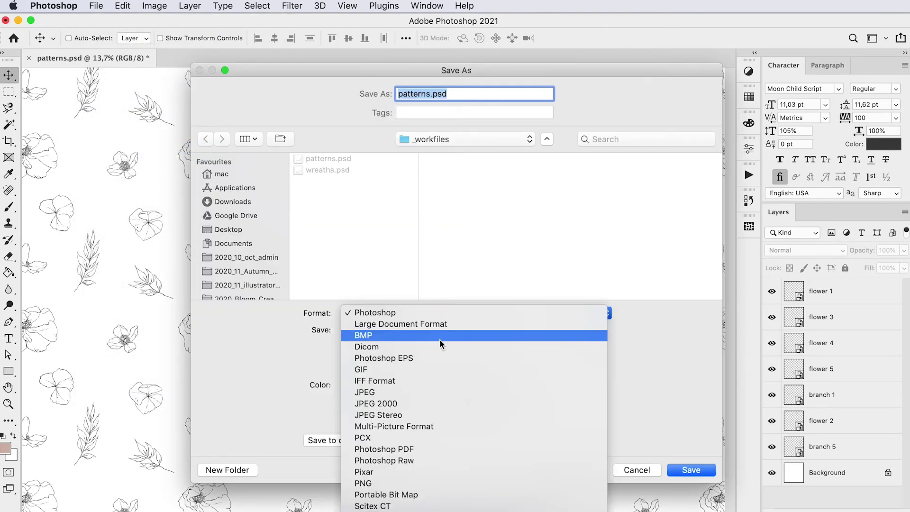
{"action": "left_click", "coordinate": [417, 388]}
{"action": "type", "text": "florals.jpg"}
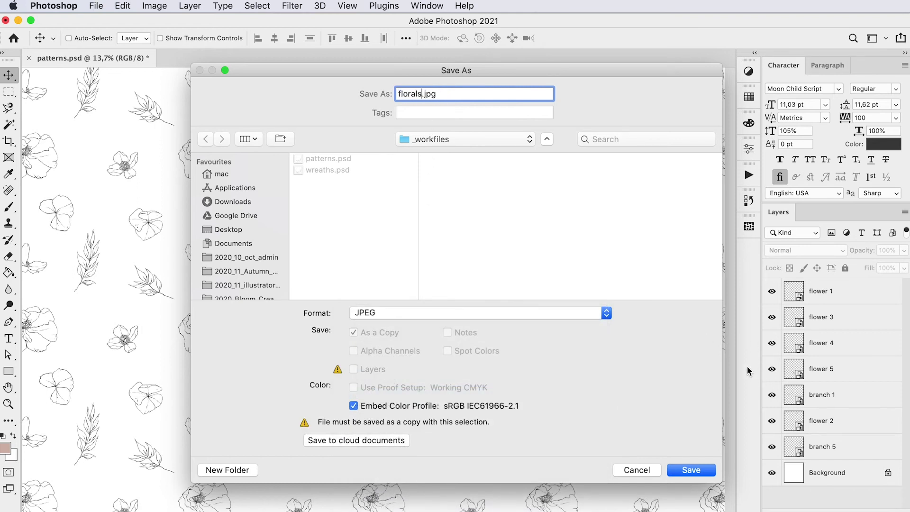
{"action": "left_click", "coordinate": [689, 470]}
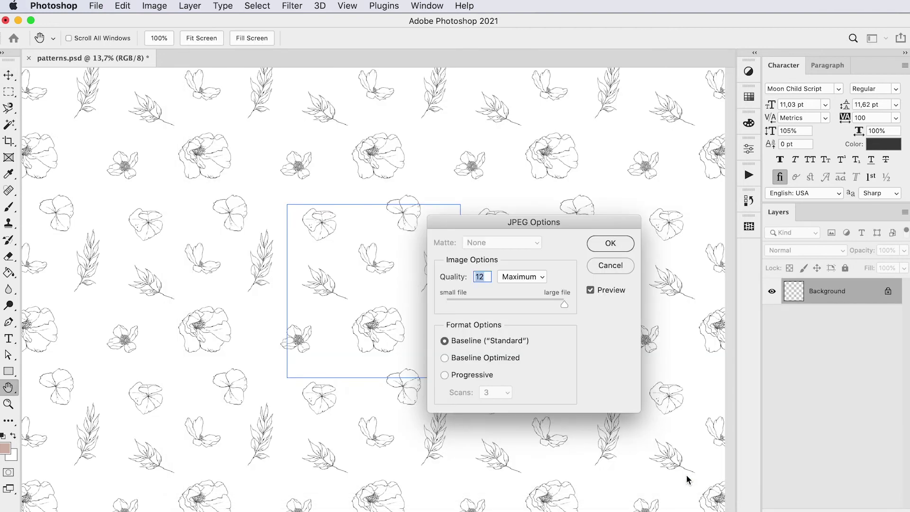
{"action": "left_click", "coordinate": [610, 242]}
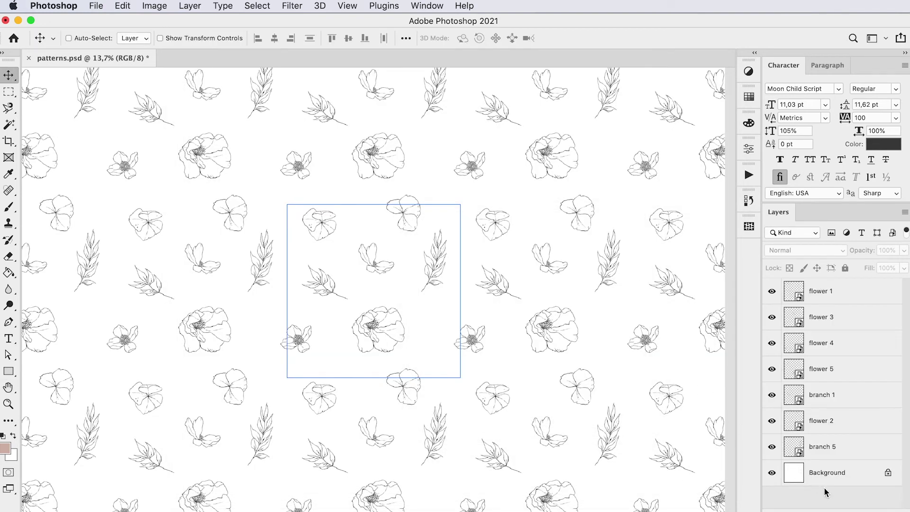
Convert the Background into Layer 0 and hide it to reveal transparency.
{"action": "left_click", "coordinate": [852, 485]}
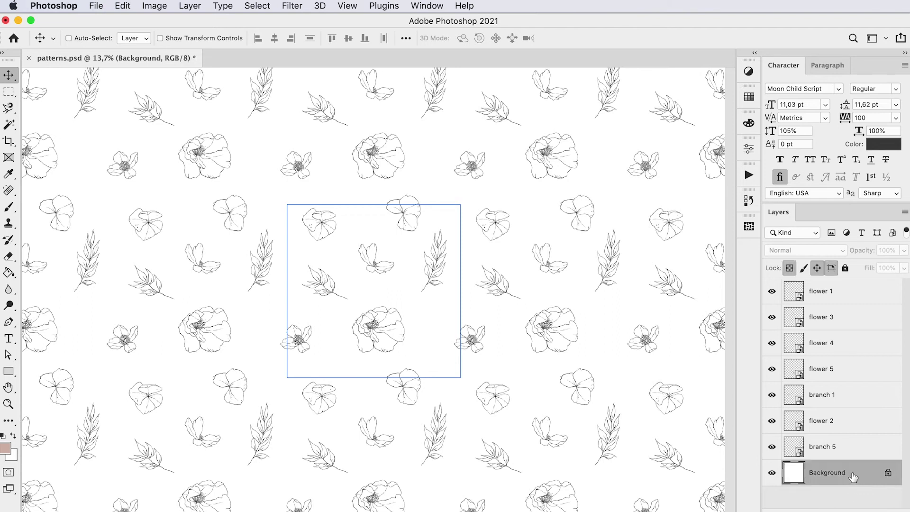
{"action": "double_click", "coordinate": [852, 472]}
{"action": "left_click", "coordinate": [758, 350]}
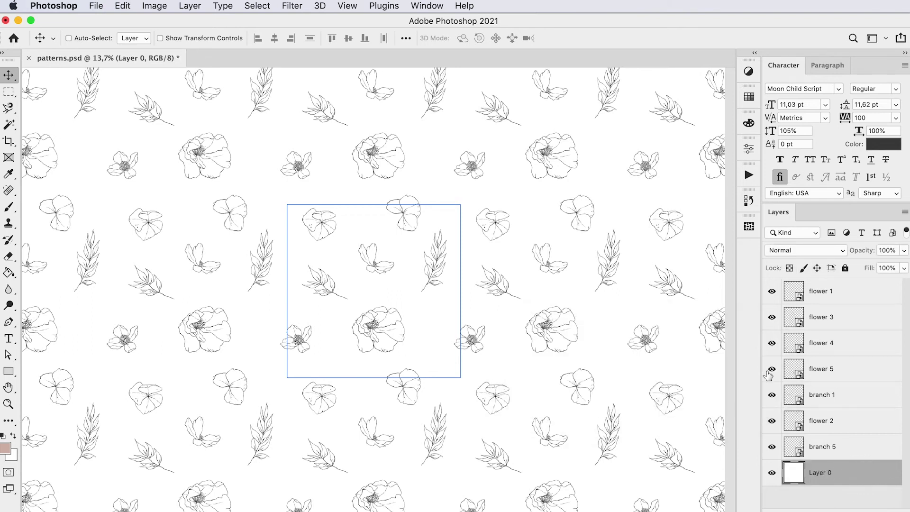
{"action": "left_click", "coordinate": [772, 472]}
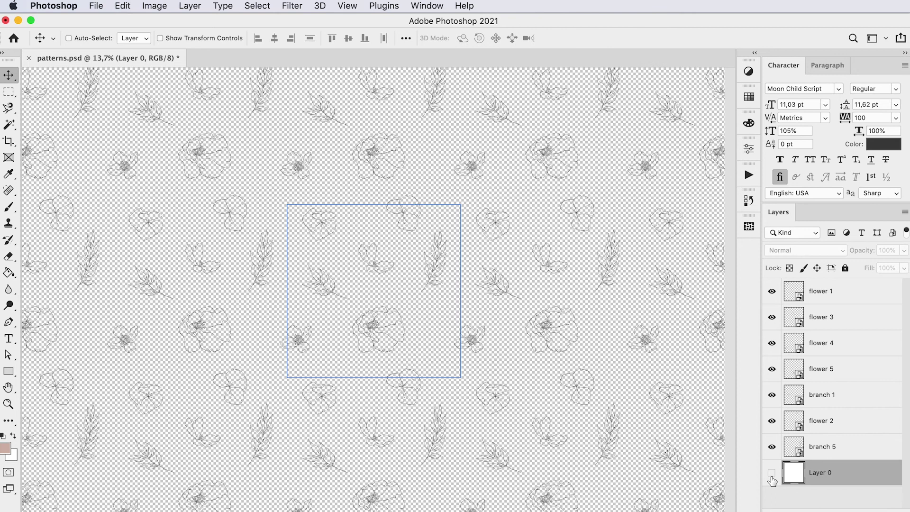
Save a PNG copy of the tile named florals.png.
{"action": "left_click", "coordinate": [96, 6]}
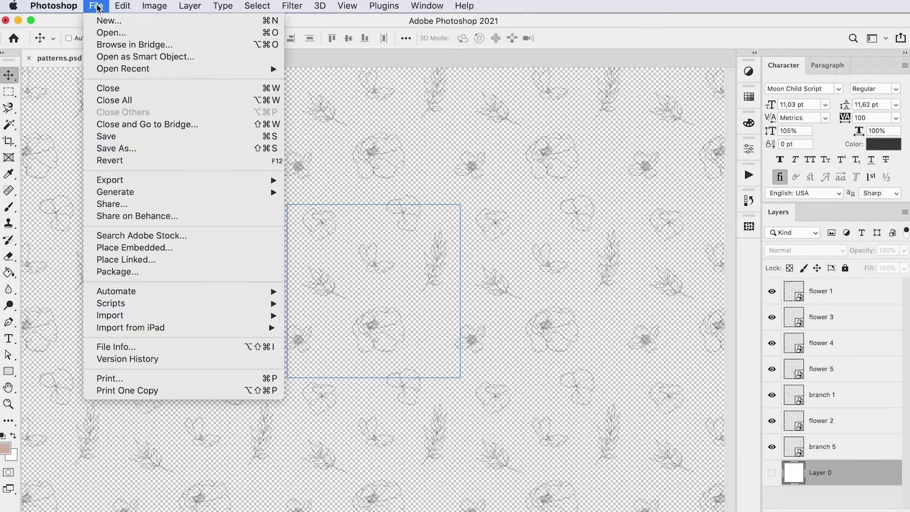
{"action": "left_click", "coordinate": [129, 150]}
{"action": "left_click", "coordinate": [406, 312]}
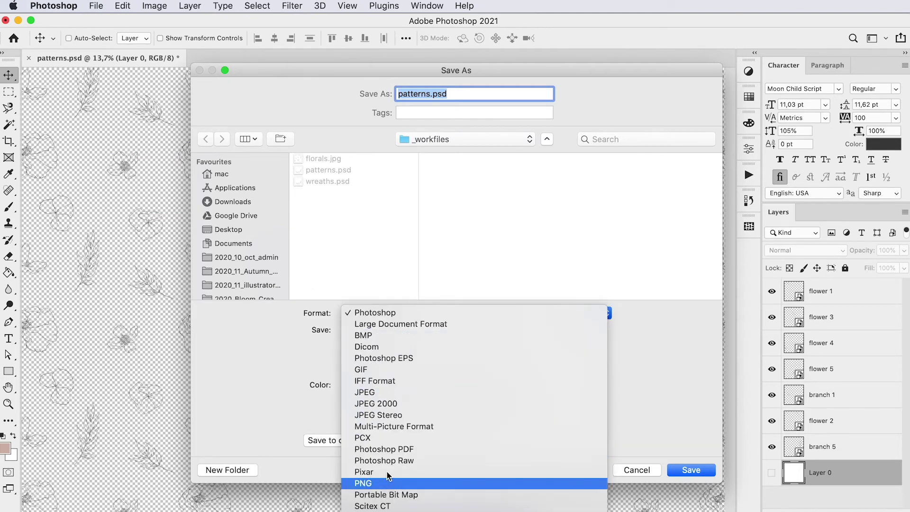
{"action": "left_click", "coordinate": [374, 483]}
{"action": "type", "text": "florals.png"}
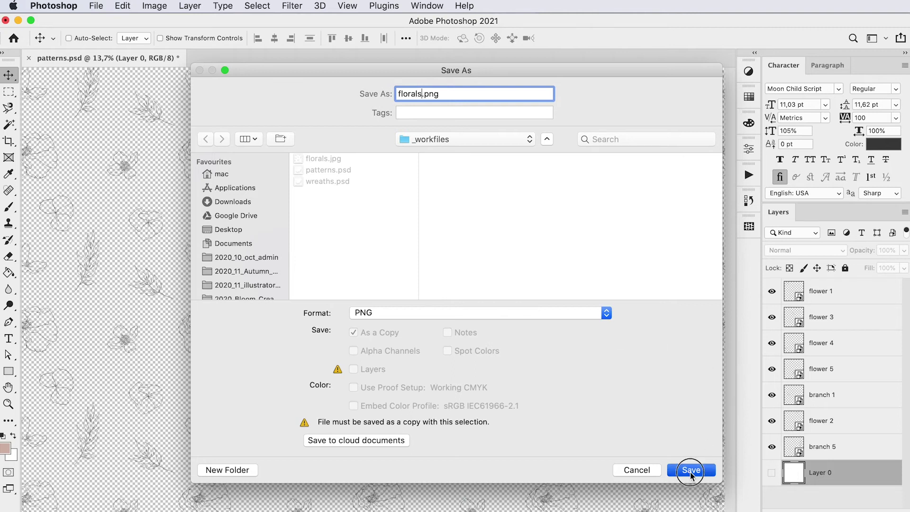
{"action": "left_click", "coordinate": [691, 470]}
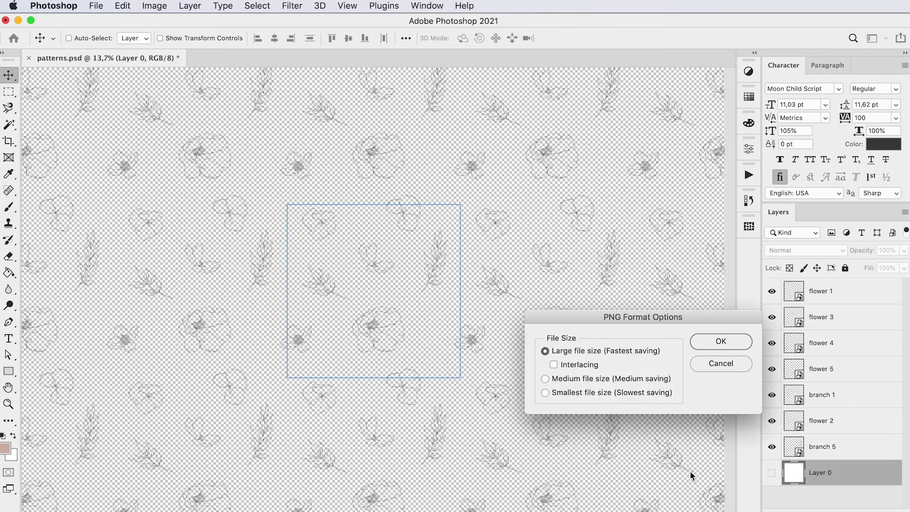
Finish the PNG save, then open IMG_7118.psd's left card smart object and the Patterns panel.
{"action": "left_click", "coordinate": [719, 342]}
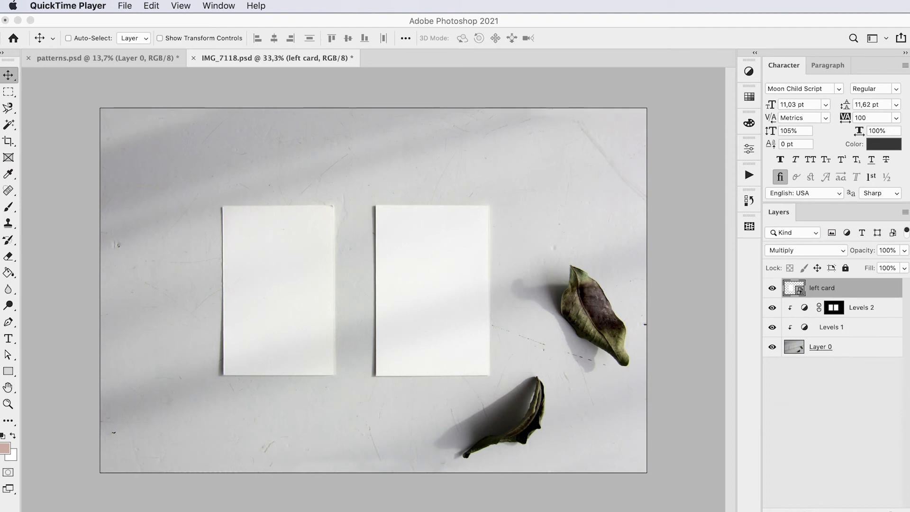
{"action": "left_click", "coordinate": [870, 289]}
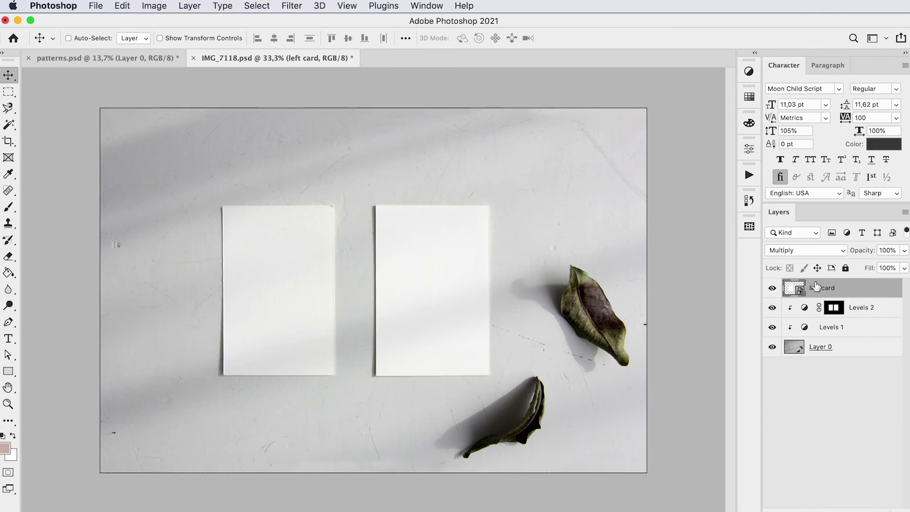
{"action": "double_click", "coordinate": [794, 290]}
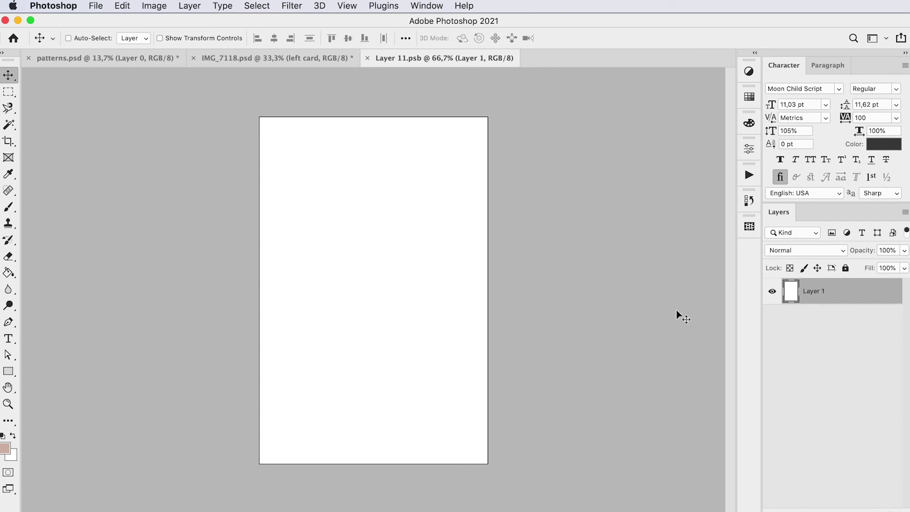
{"action": "left_click", "coordinate": [749, 226]}
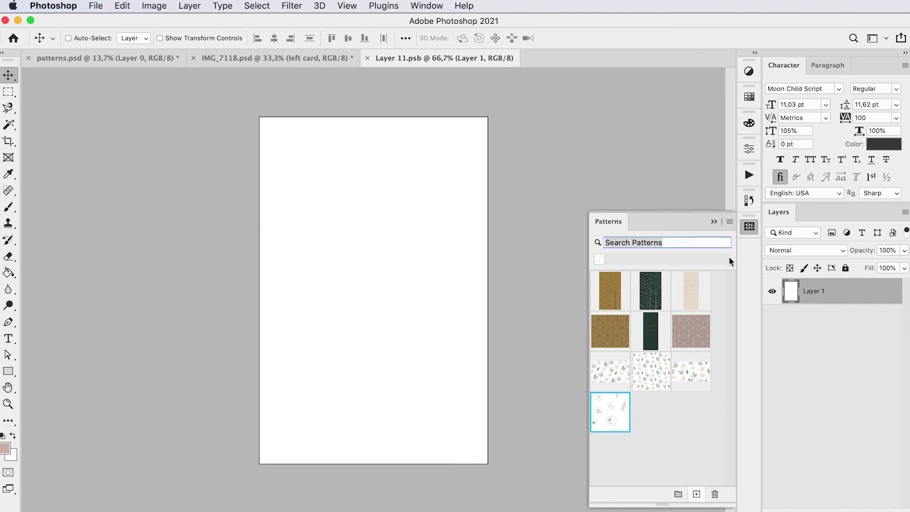
Add a floral Pattern Fill layer to the card, scaled to about 23% and shifted left.
{"action": "left_click", "coordinate": [621, 421]}
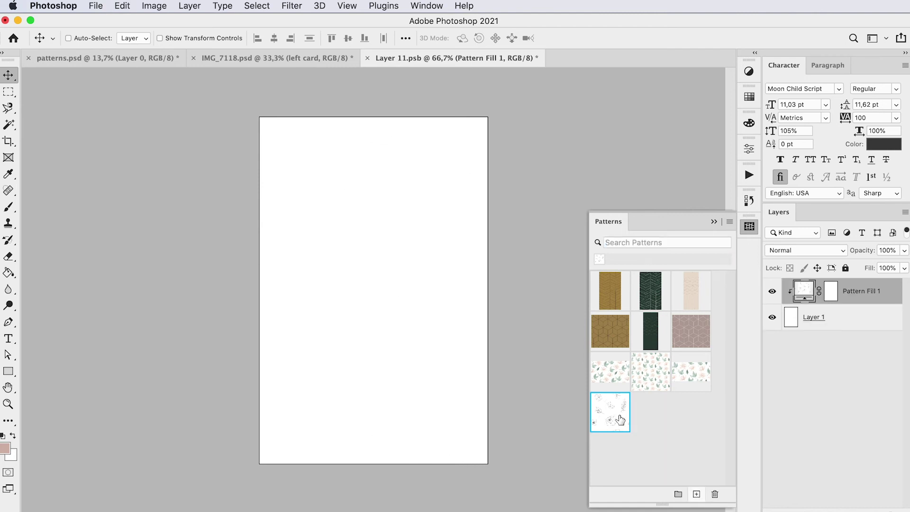
{"action": "double_click", "coordinate": [803, 295]}
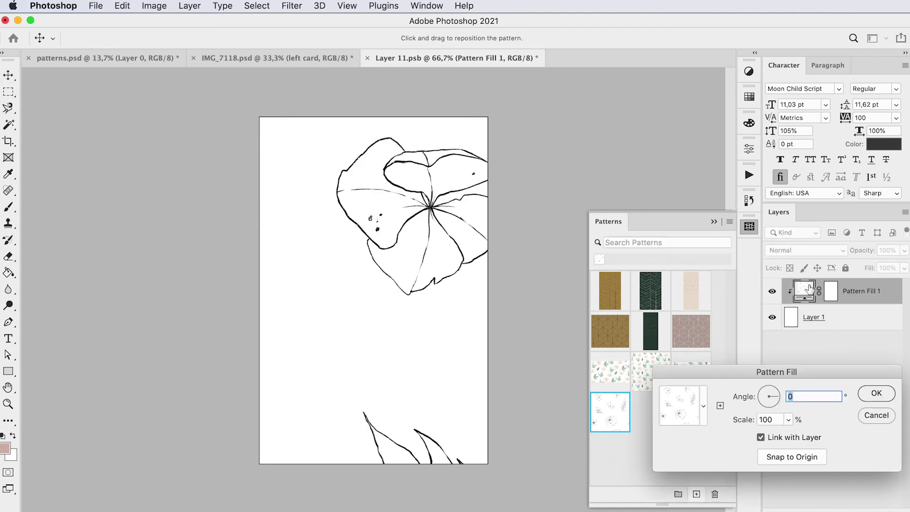
{"action": "left_click_drag", "start_coordinate": [796, 375], "coordinate": [646, 113]}
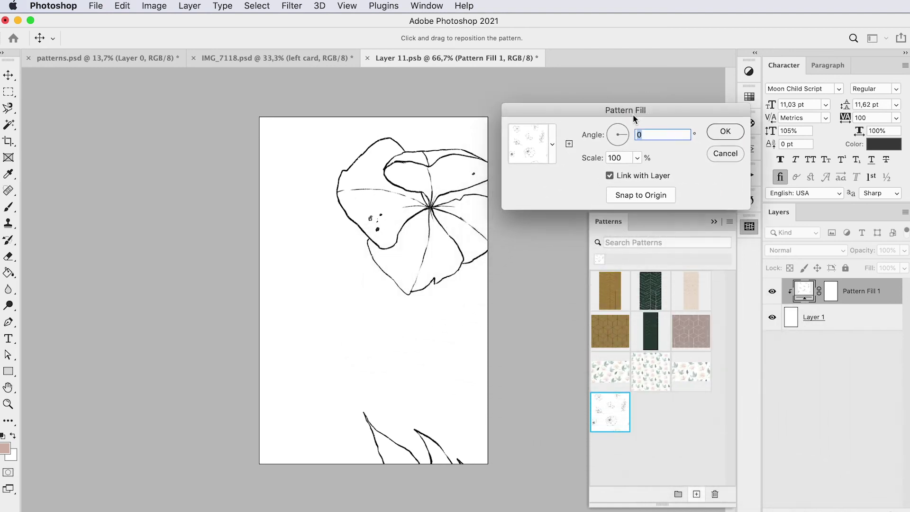
{"action": "left_click", "coordinate": [637, 158]}
{"action": "left_click_drag", "start_coordinate": [635, 171], "coordinate": [629, 183]}
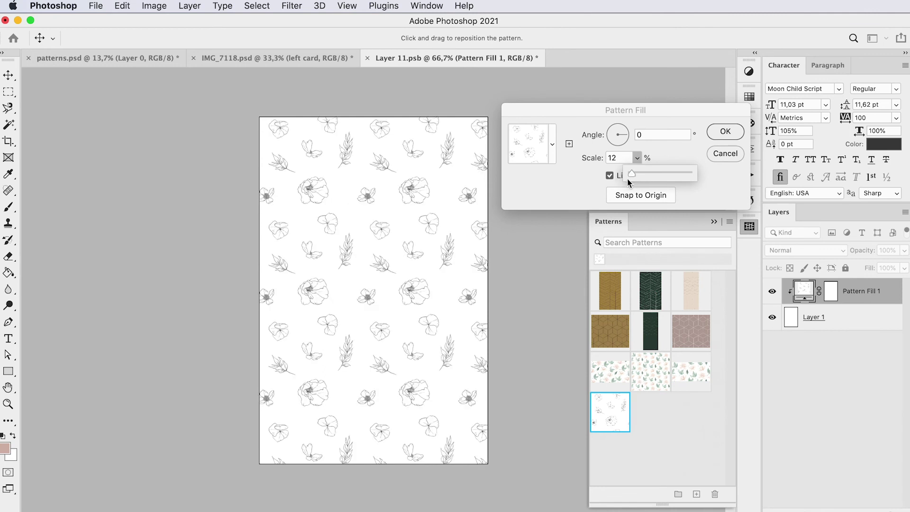
{"action": "left_click_drag", "start_coordinate": [443, 264], "coordinate": [319, 263]}
{"action": "left_click", "coordinate": [638, 158]}
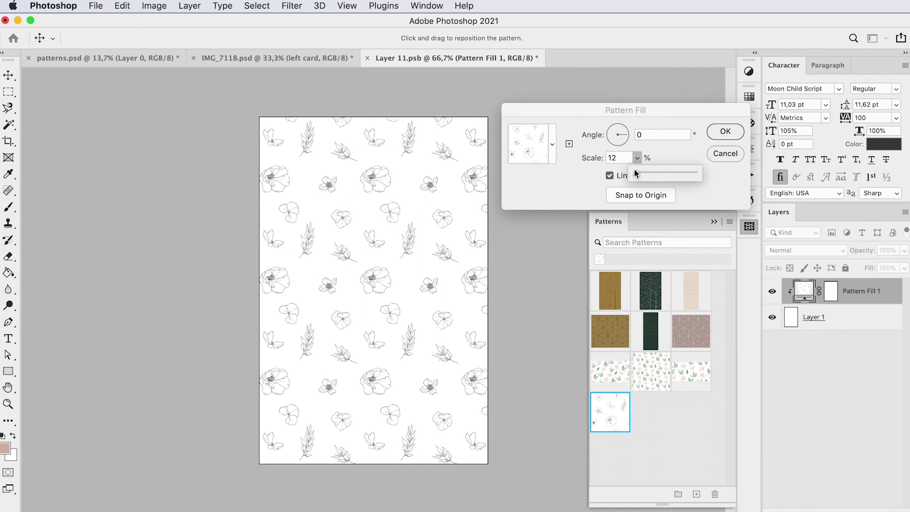
{"action": "left_click_drag", "start_coordinate": [636, 173], "coordinate": [637, 175]}
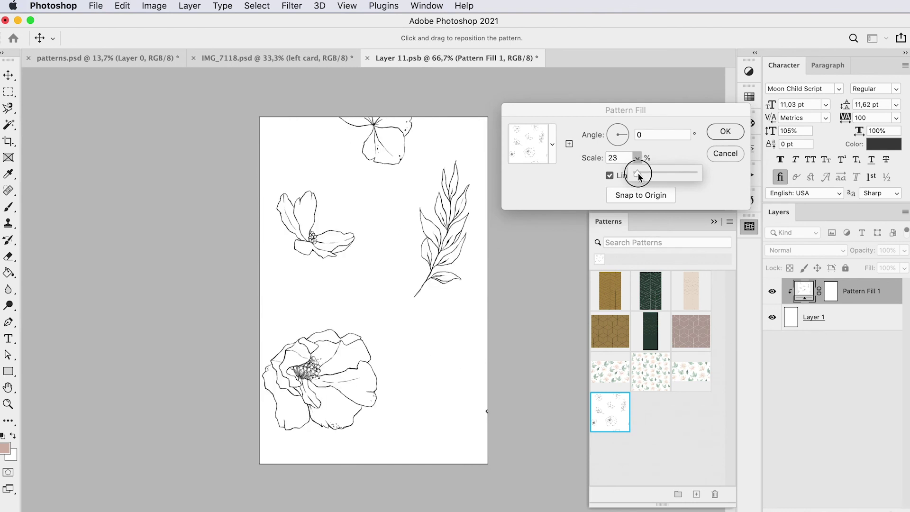
{"action": "left_click_drag", "start_coordinate": [438, 303], "coordinate": [379, 298]}
{"action": "left_click", "coordinate": [716, 134]}
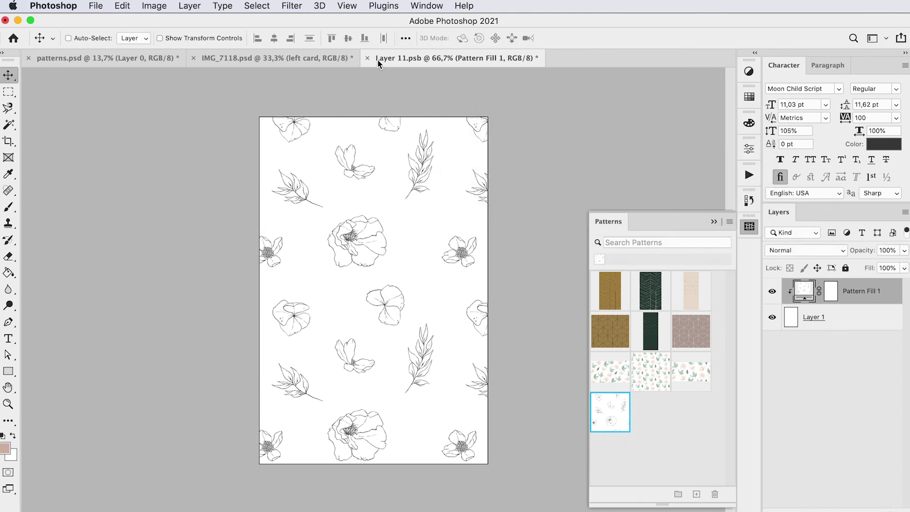
Save and close Layer 11.psb, returning to the IMG_7118.psd mock-up.
{"action": "key", "text": "super+s"}
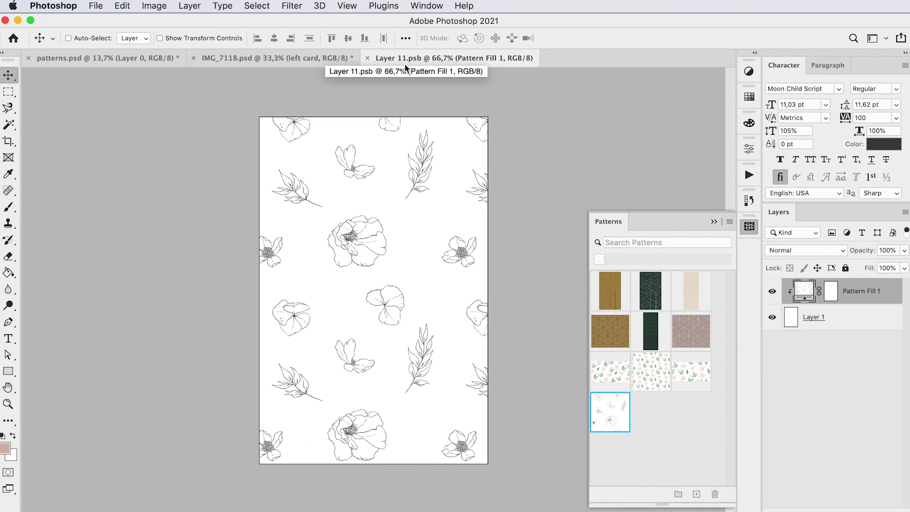
{"action": "key", "text": "super+w"}
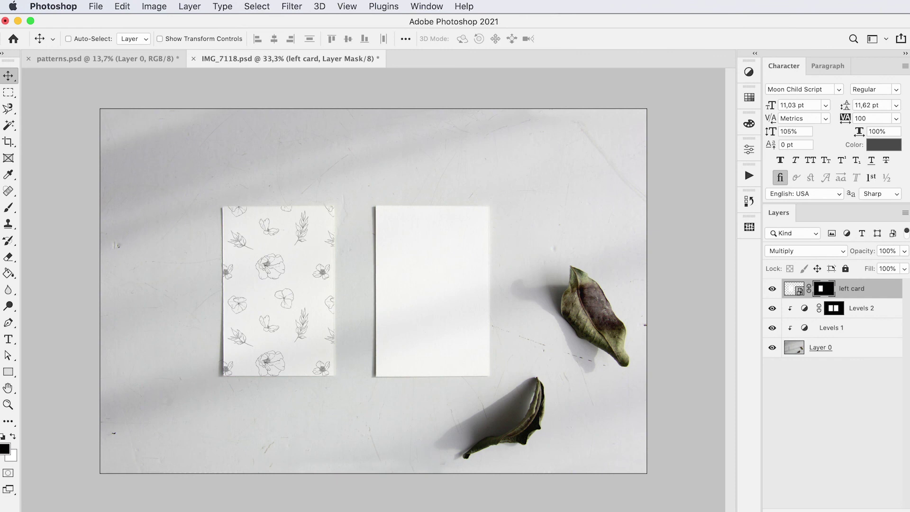